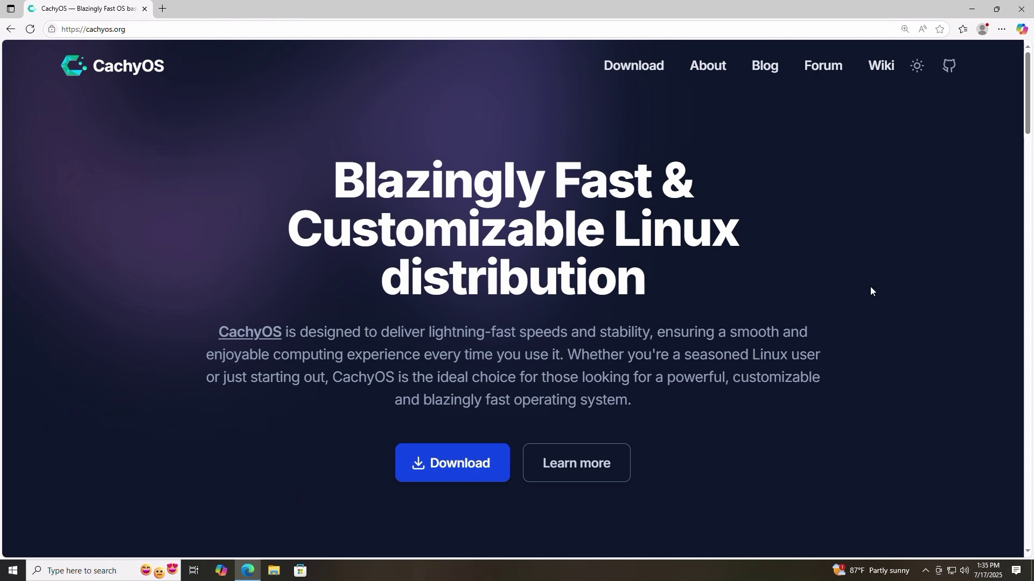
Start the Direct download of the CachyOS Desktop Edition ISO, cachyos-desktop-linux-250713.iso
click(481, 462)
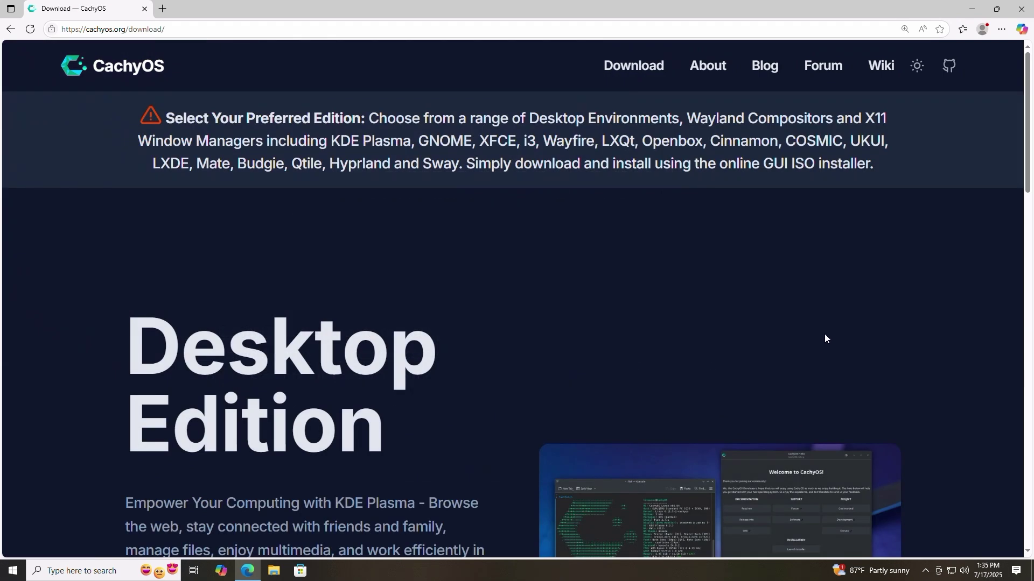
scroll(895, 300, down, 4)
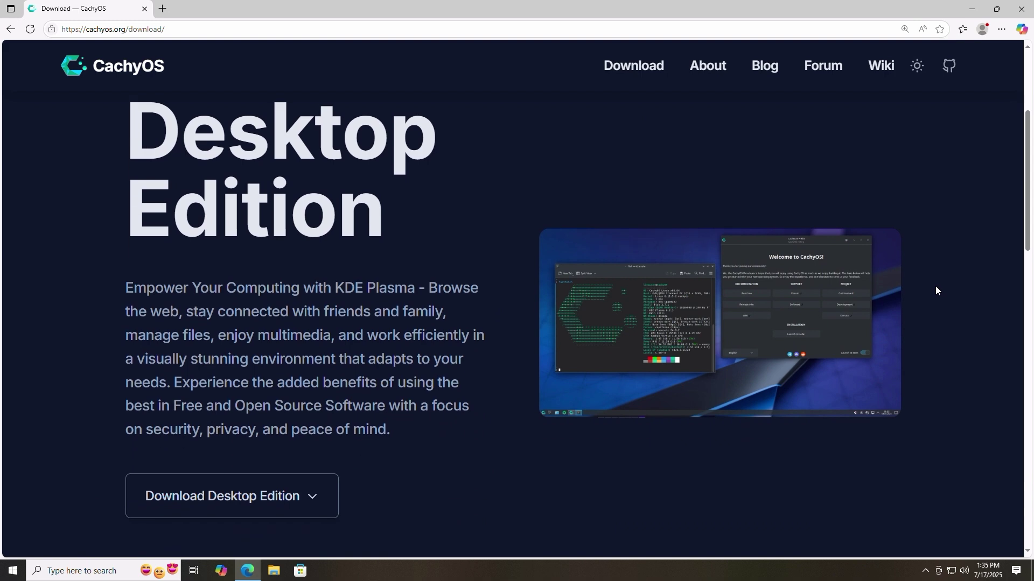
scroll(936, 290, up, 1)
scroll(936, 290, down, 1)
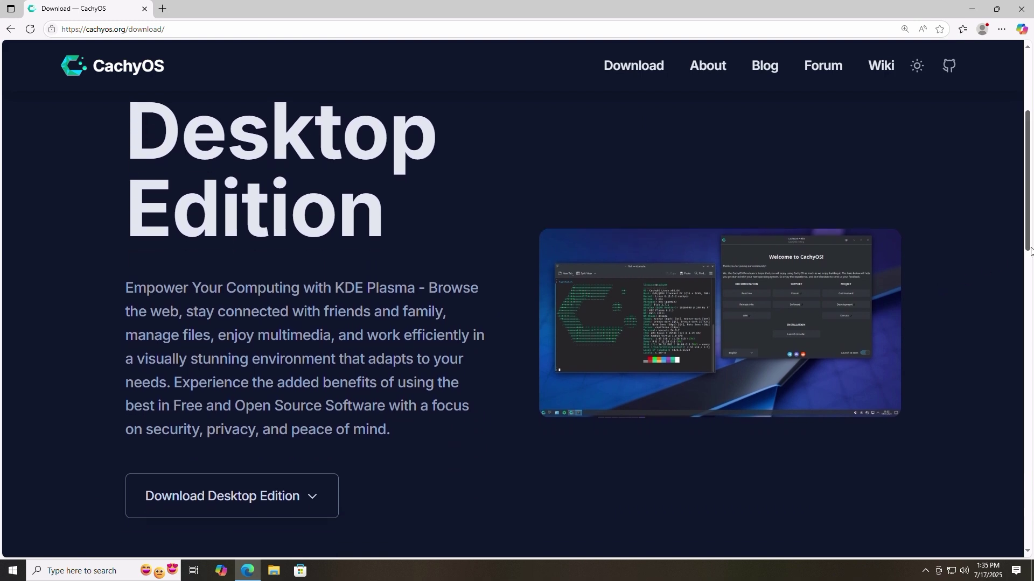
drag(1028, 241, 1028, 239)
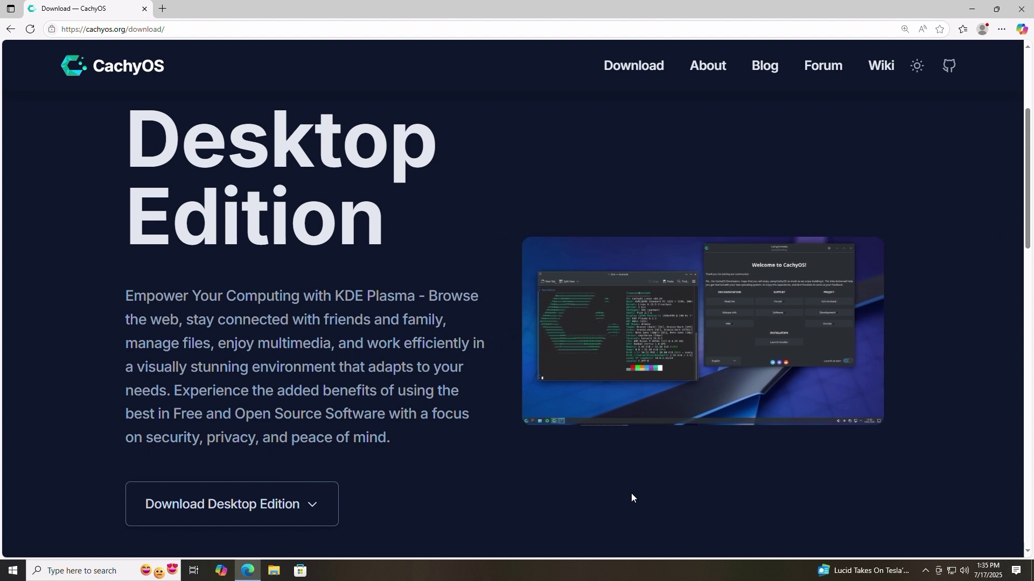
click(268, 502)
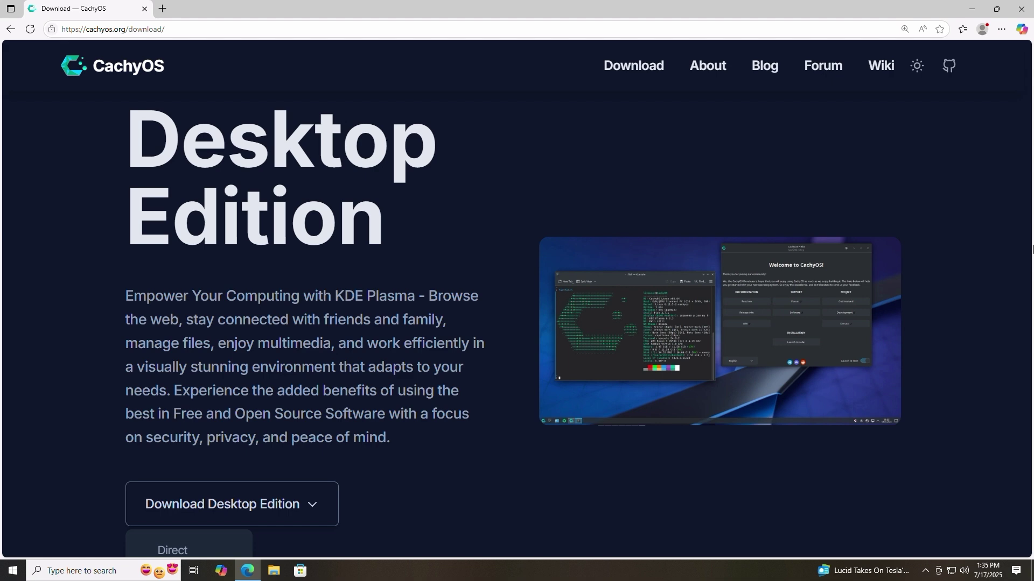
click(172, 550)
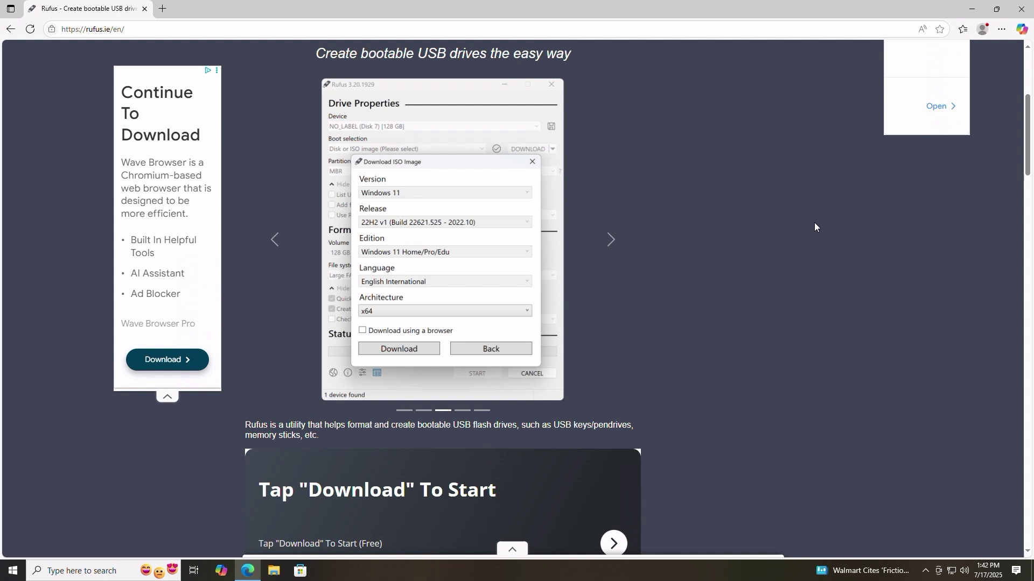
Download rufus-4.9.exe from the Latest releases list on rufus.ie, then close Edge
scroll(783, 230, down, 9)
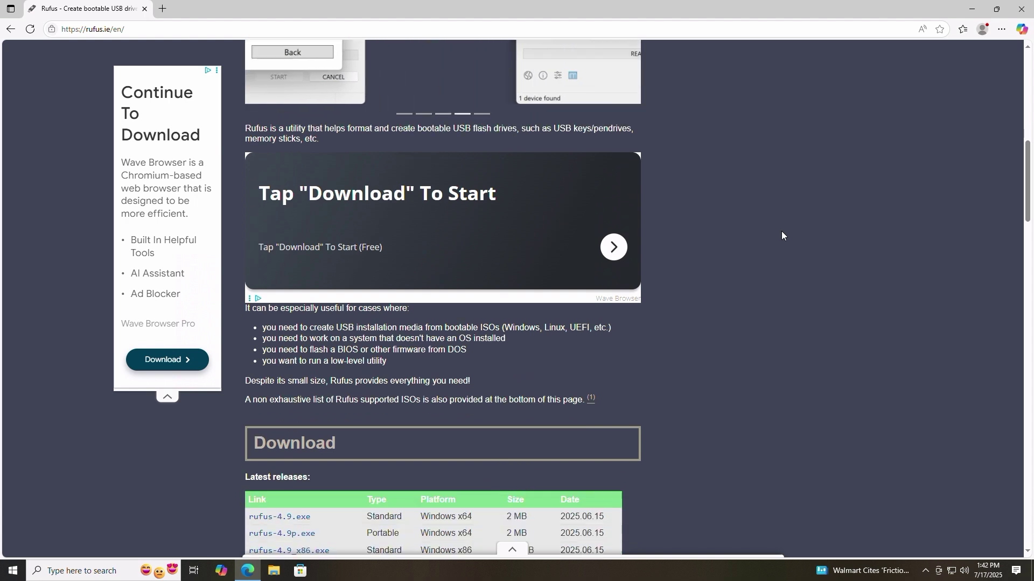
click(288, 325)
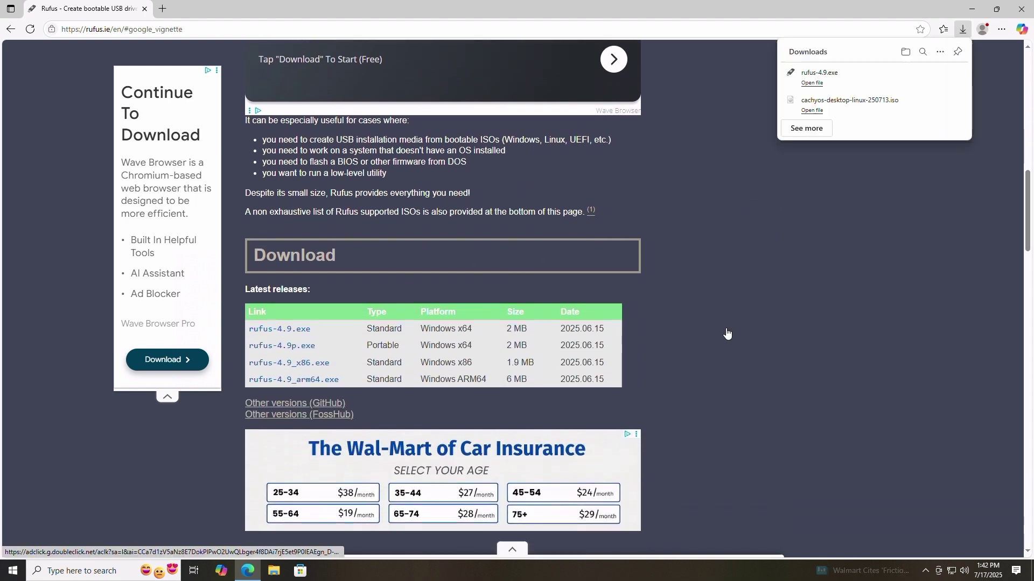
click(1021, 9)
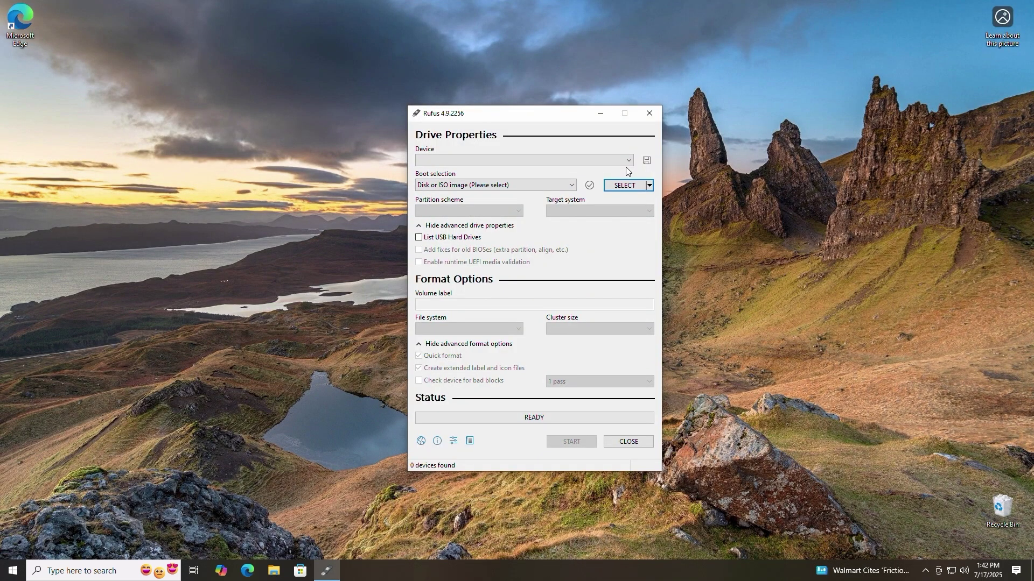
Load cachyos-desktop-linux-250713.iso into Rufus, enable Add fixes for old BIOSes, and start writing
click(635, 187)
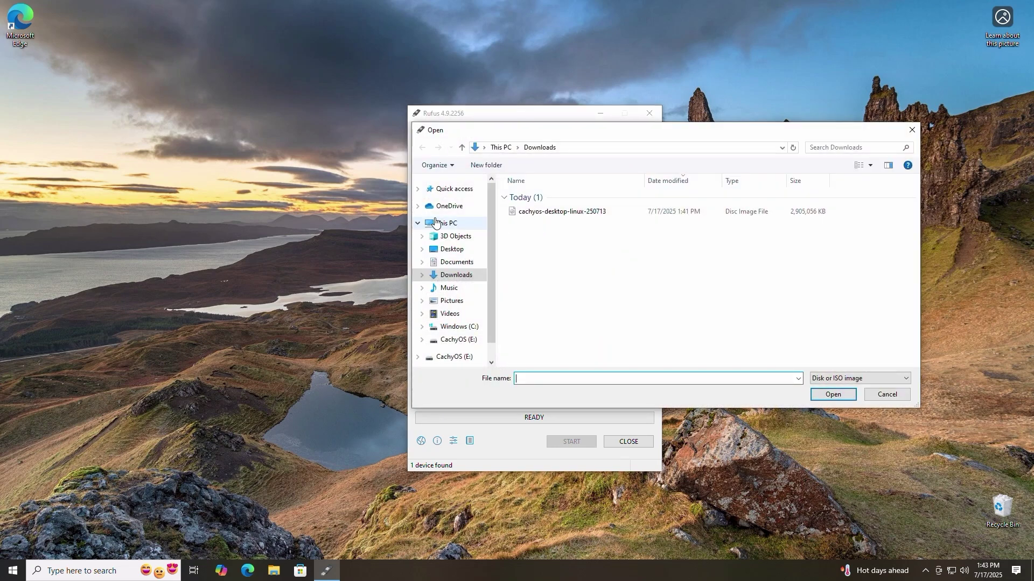
click(562, 215)
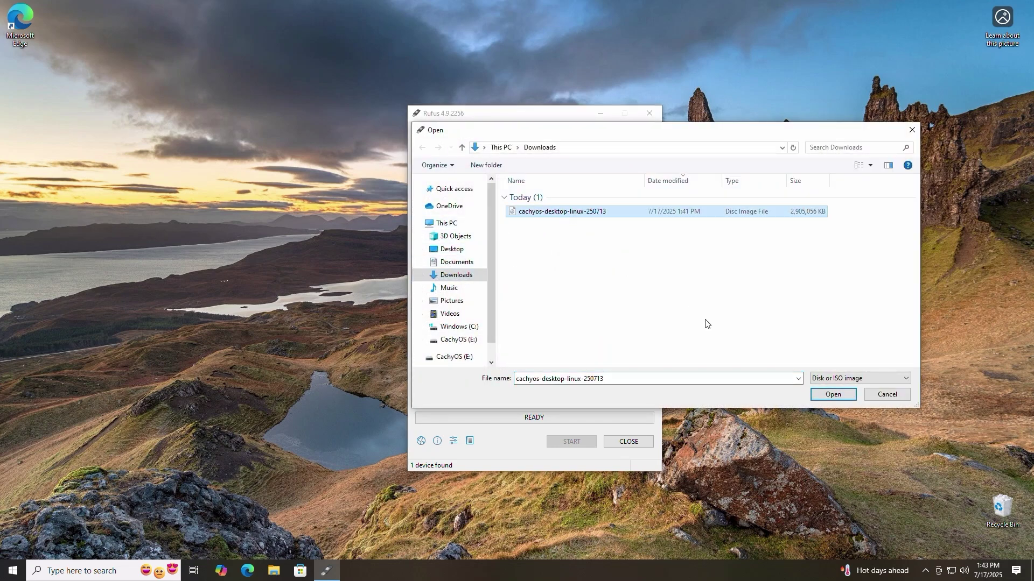
click(840, 396)
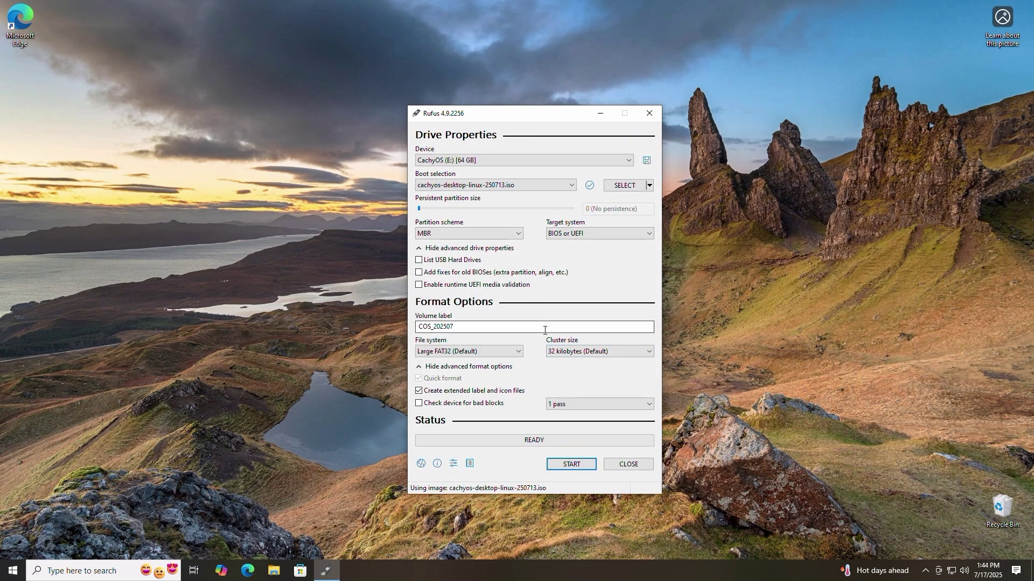
click(465, 272)
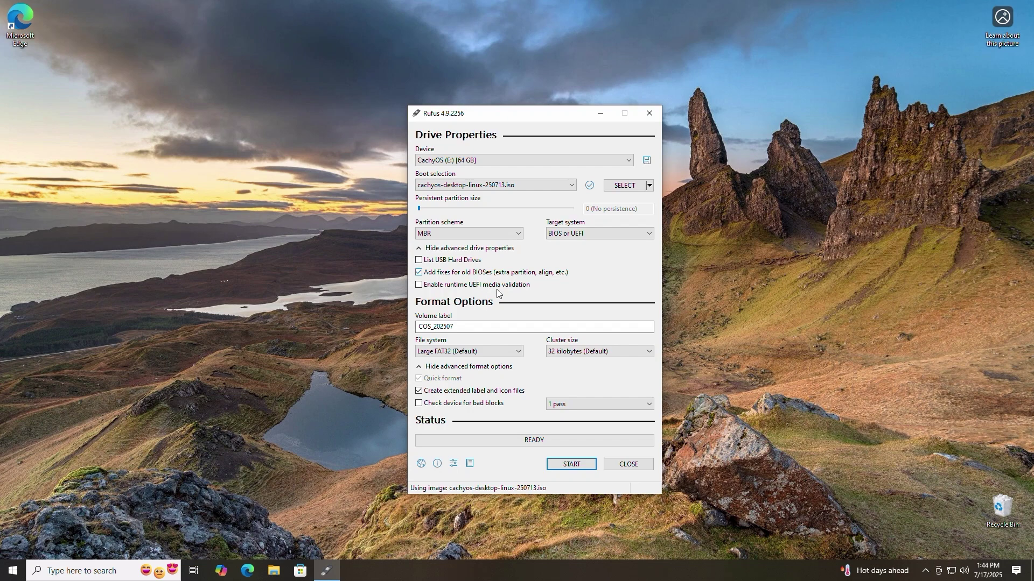
click(575, 464)
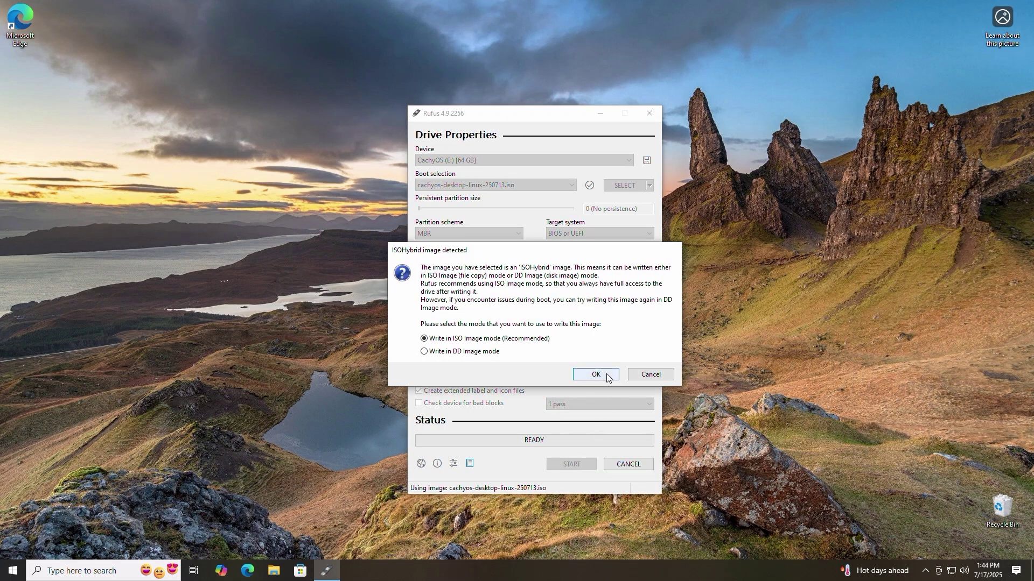
Write in ISO Image mode, allow the Syslinux download, accept data erasure, then close Rufus
click(606, 377)
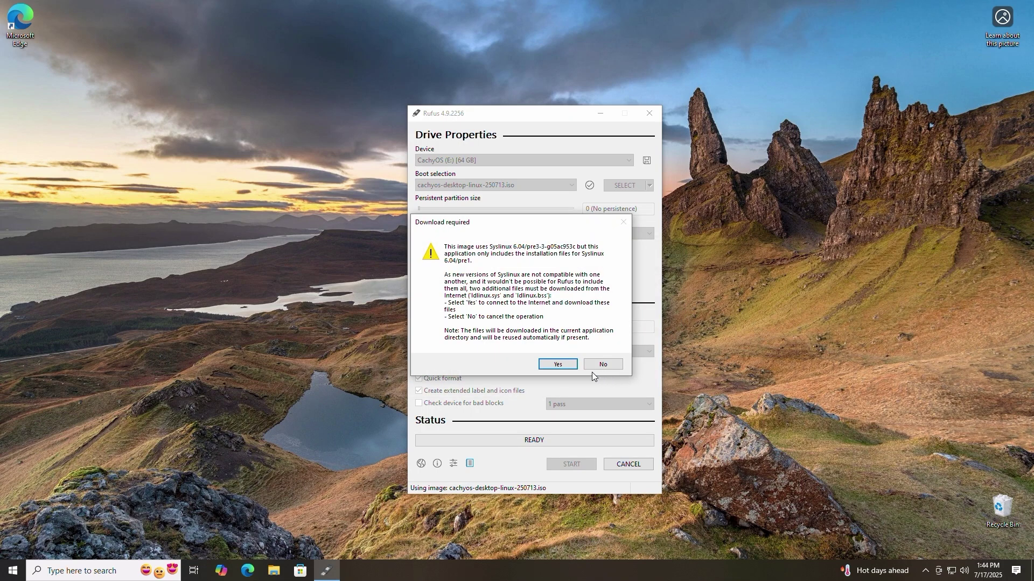
click(566, 368)
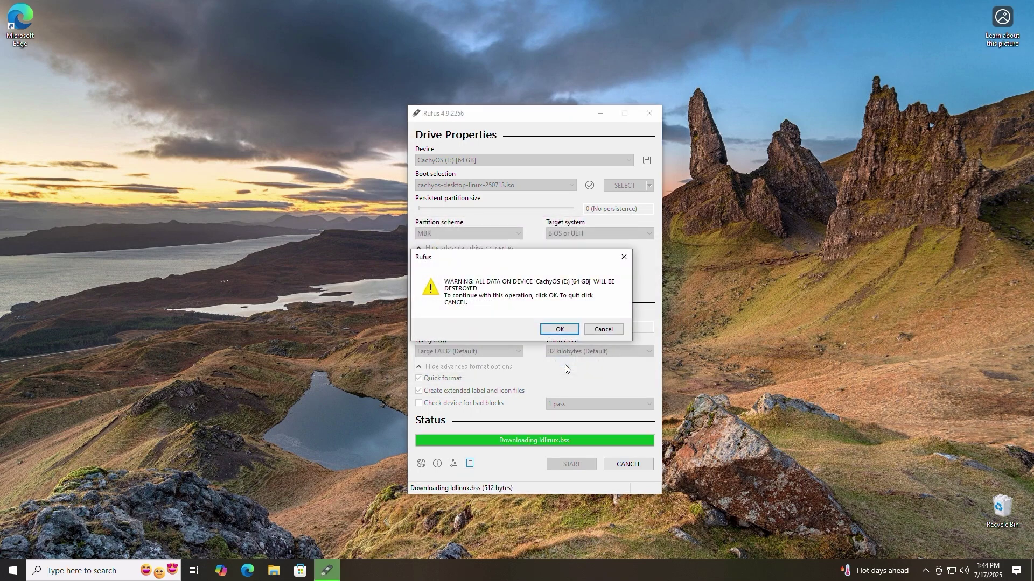
click(569, 334)
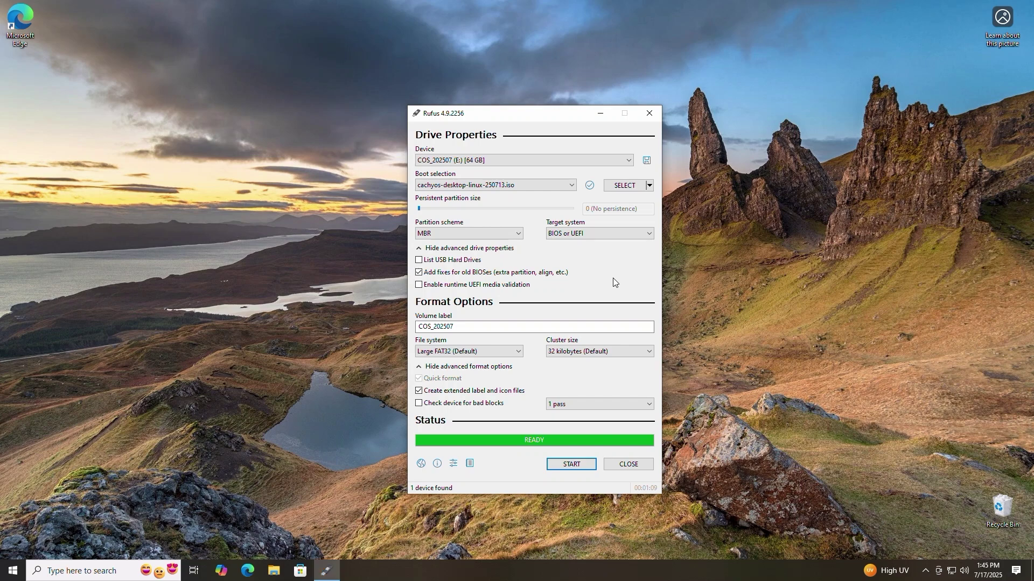
click(629, 464)
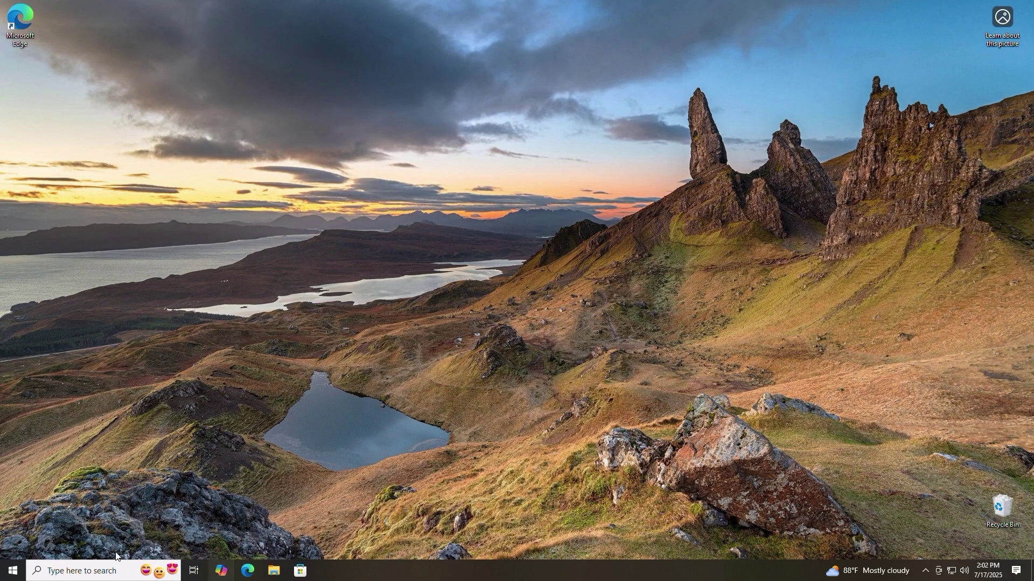
Restart Windows from the Start menu's Power options into the Choose an option recovery screen
click(13, 571)
click(14, 546)
click(51, 520)
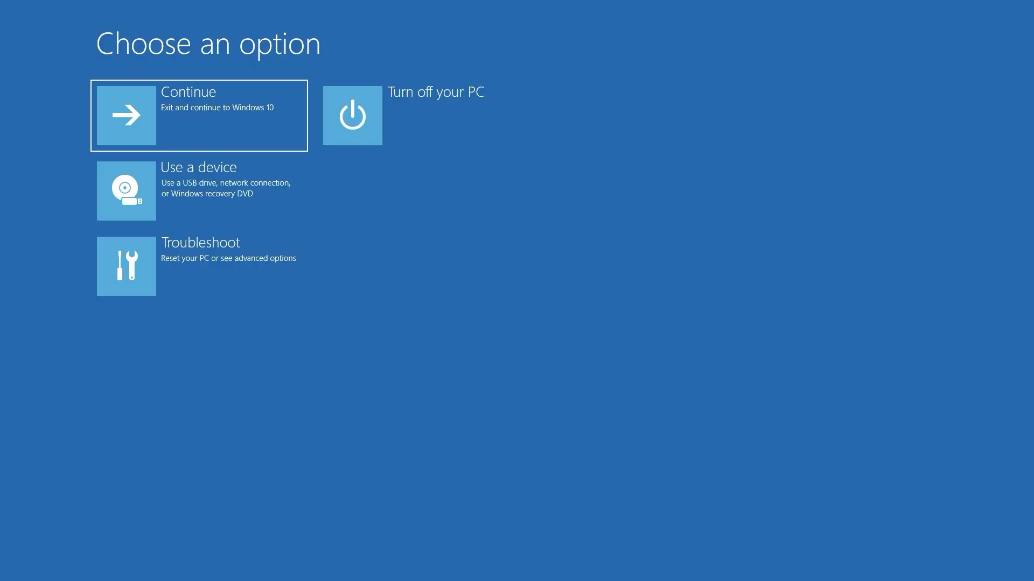
Boot from the UEFI: TONPHA USB 3.0 Classic 1100 device via Use a device
click(279, 207)
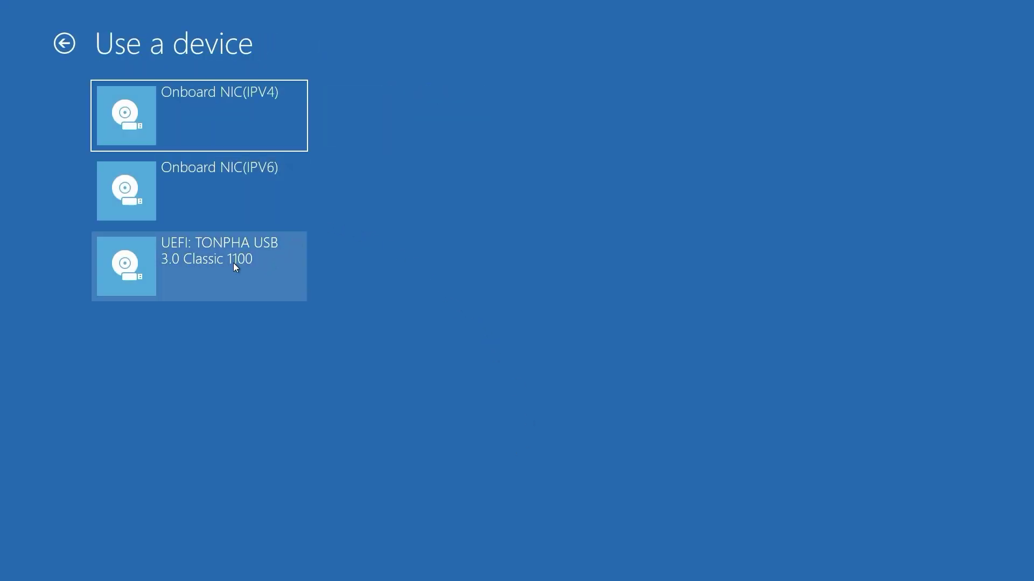
click(233, 273)
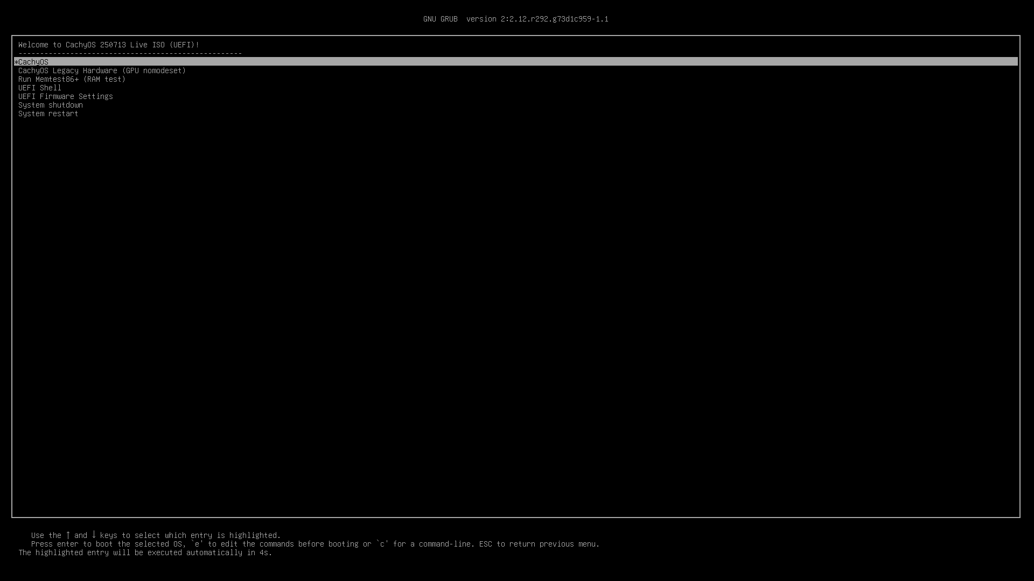
Boot the highlighted CachyOS live entry in GRUB immediately
key(Return)
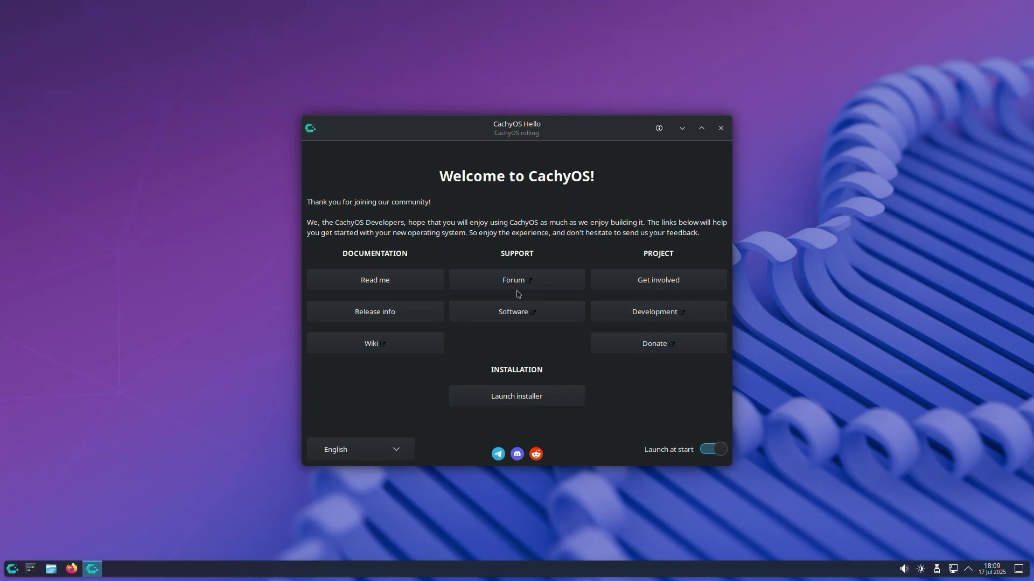
Launch the CachyOS installer from CachyOS Hello and select Grub as the bootloader
click(539, 397)
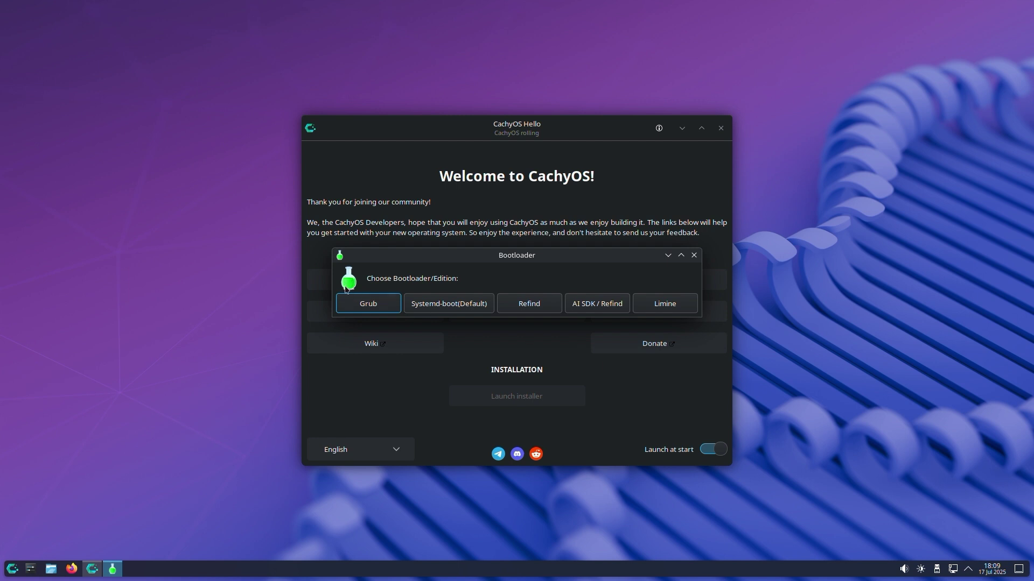
click(374, 311)
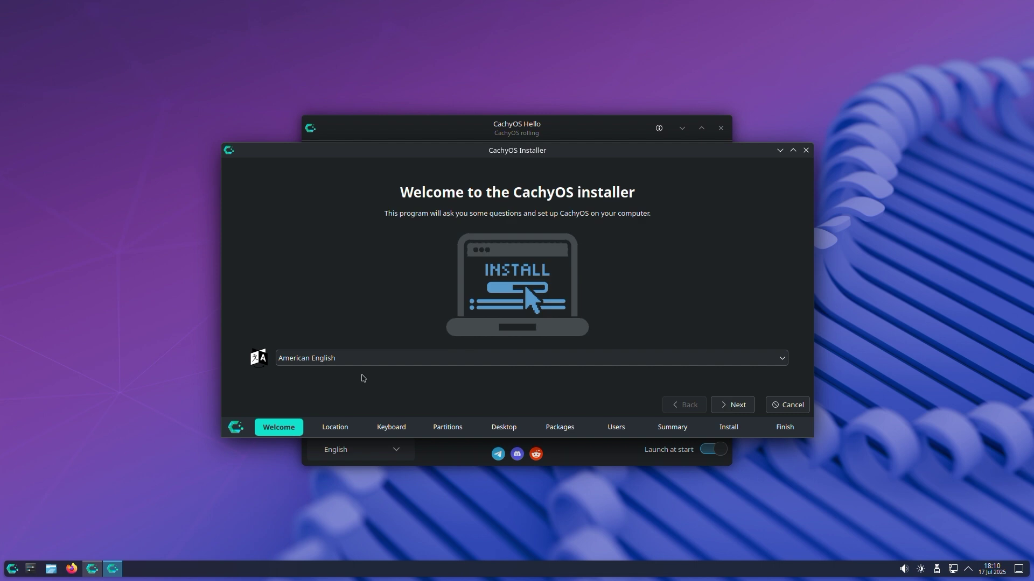
Keep American English, America/New York timezone and English (US) keyboard defaults and continue
click(748, 408)
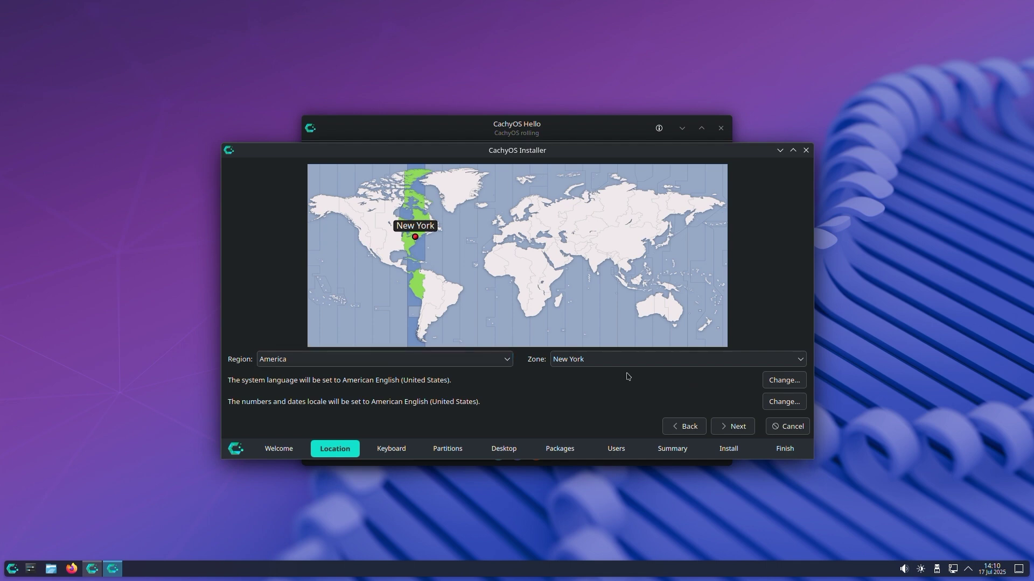
click(748, 433)
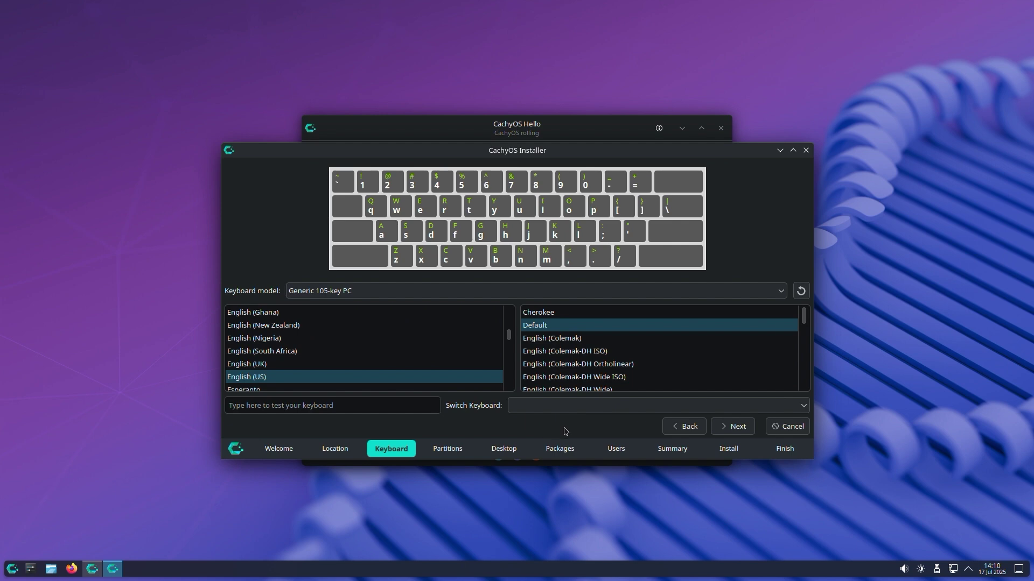
click(733, 426)
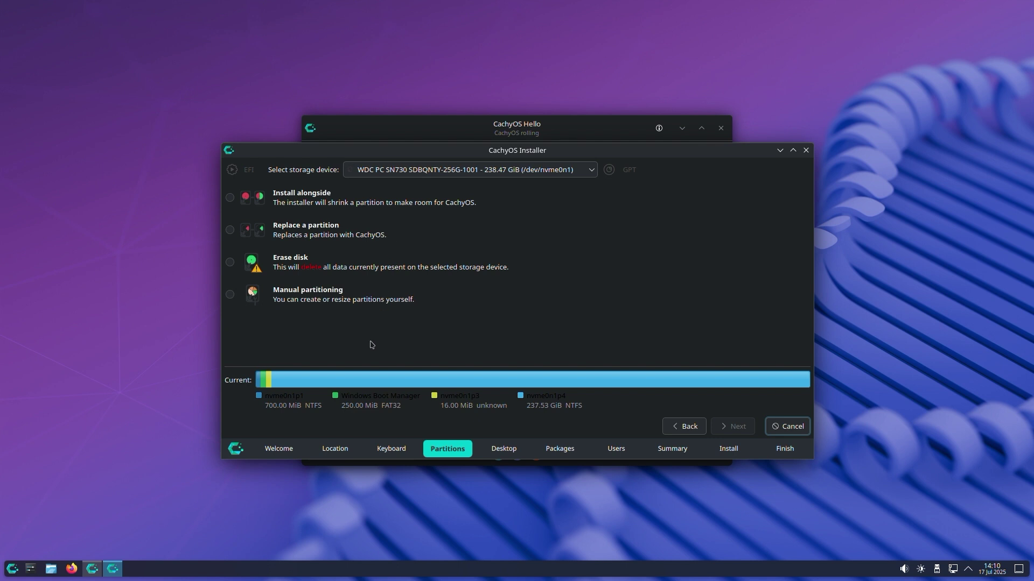
Choose Erase disk for the 238.47 GiB drive and continue to the Desktop page
click(233, 267)
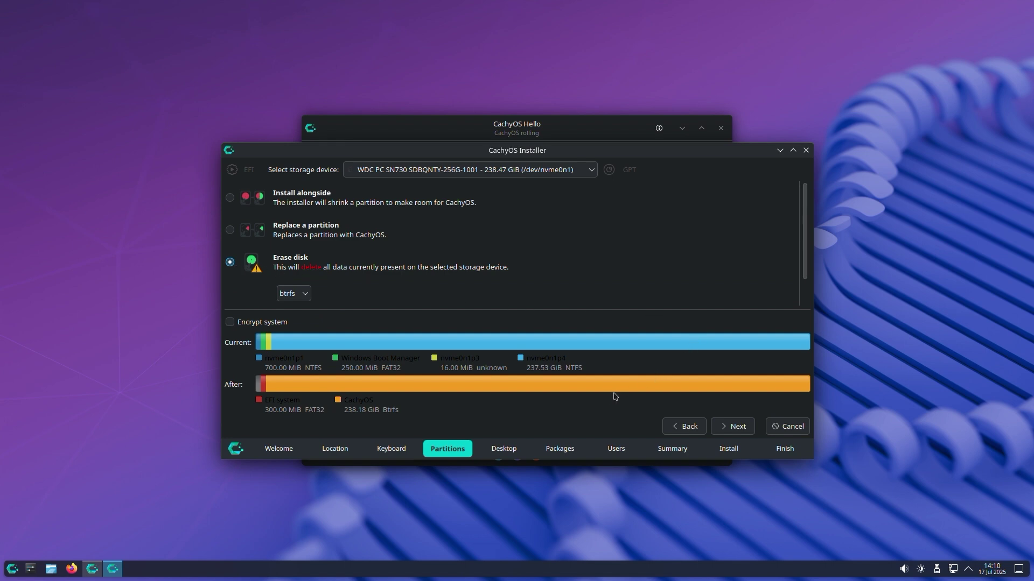
click(736, 426)
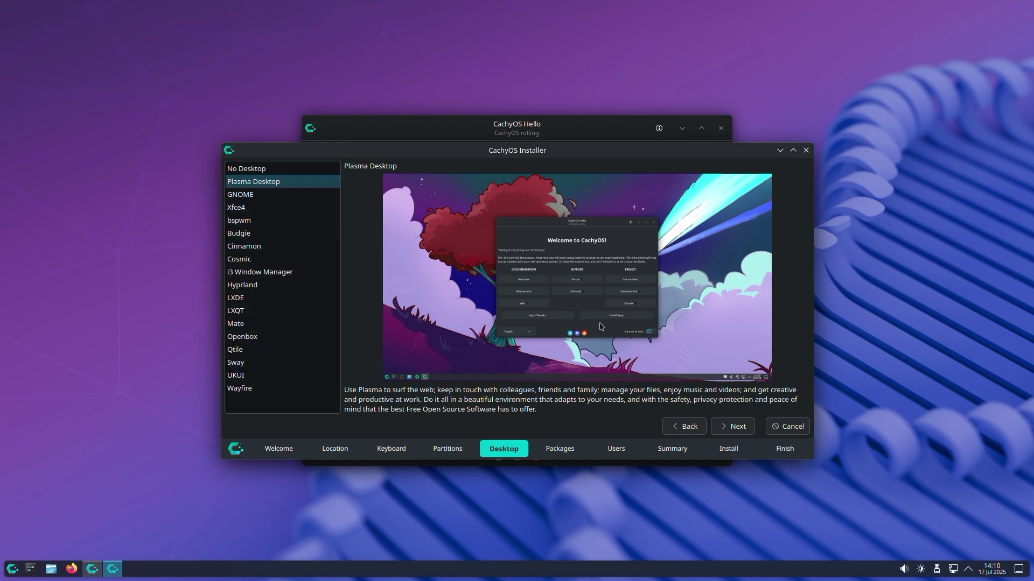
Keep Plasma Desktop, enter the user's name and a matching account password twice, then continue to the Summary
click(740, 427)
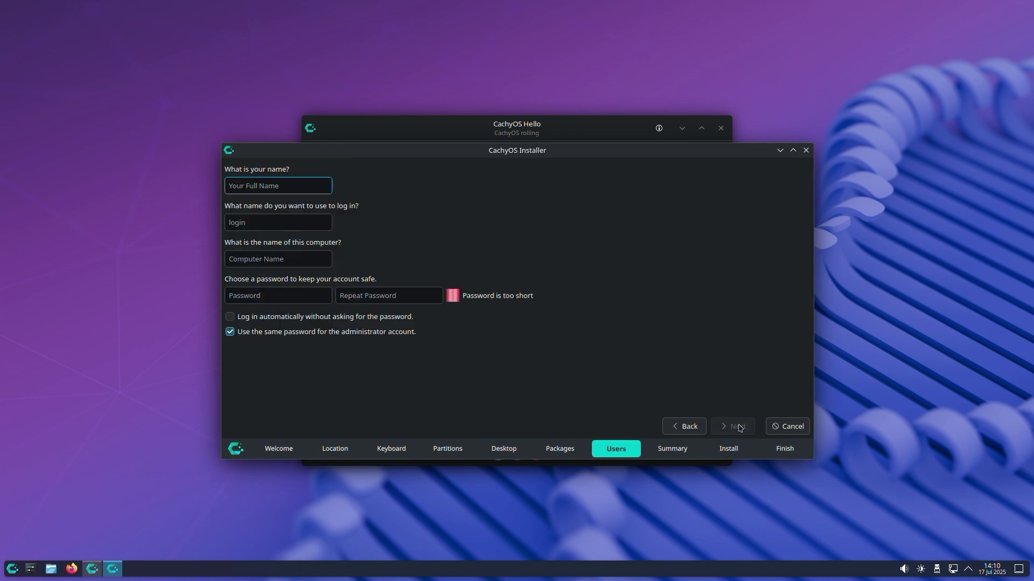
text(Lab)
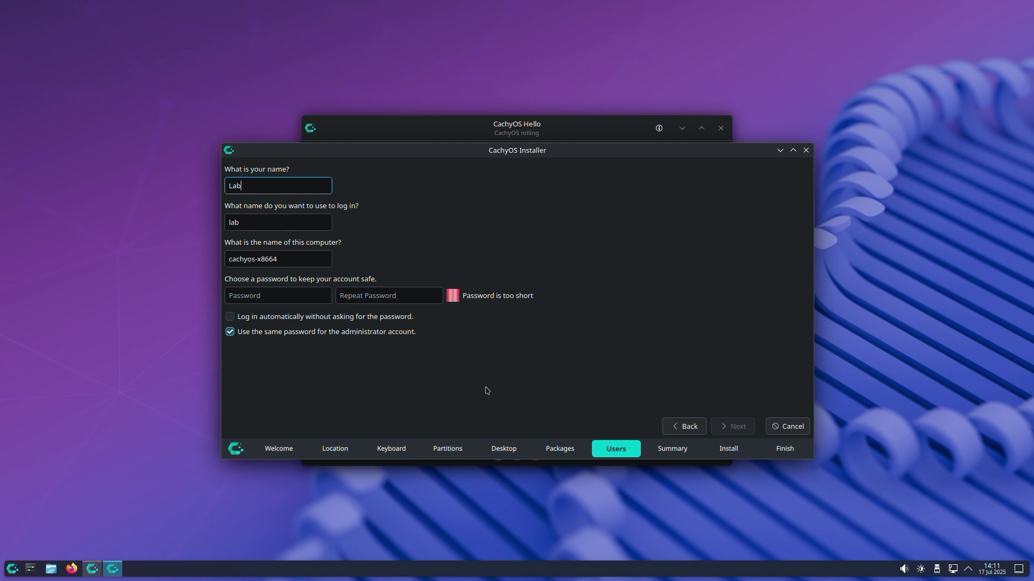
click(243, 290)
text(••••••••)
key(Tab)
text(•••••)
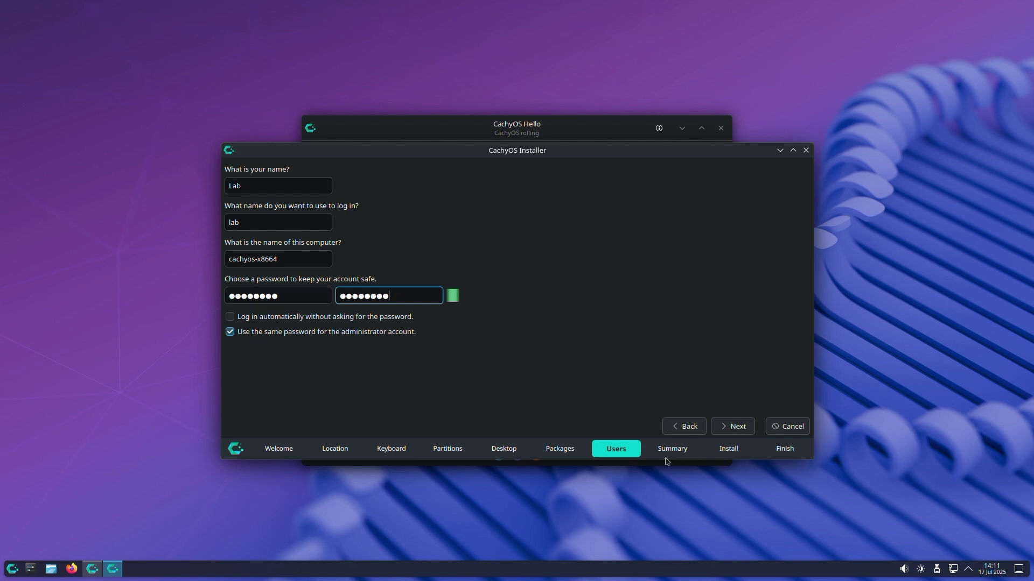
click(735, 427)
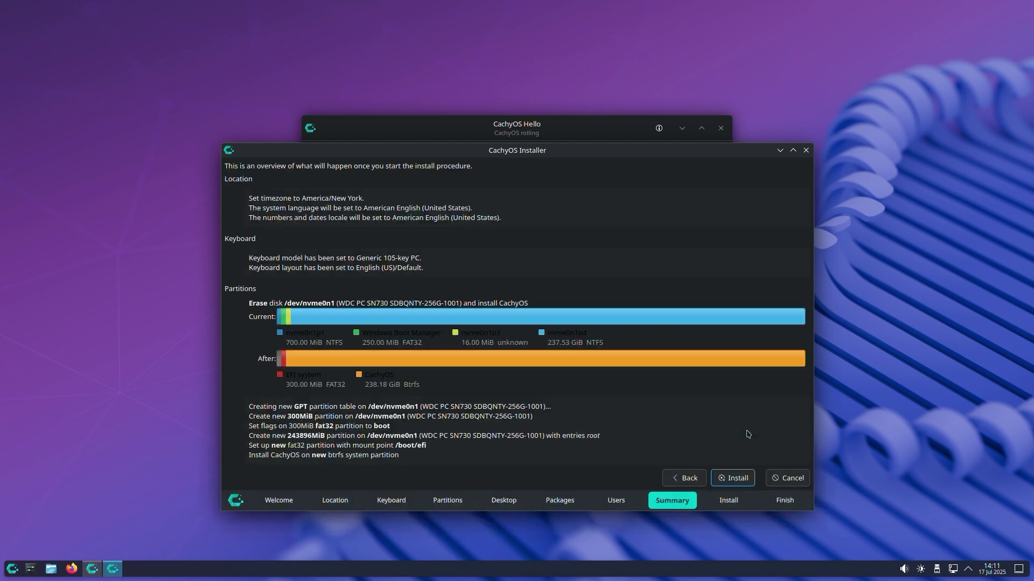
Start the installation and confirm Install Now to erase the disk and install CachyOS
click(735, 482)
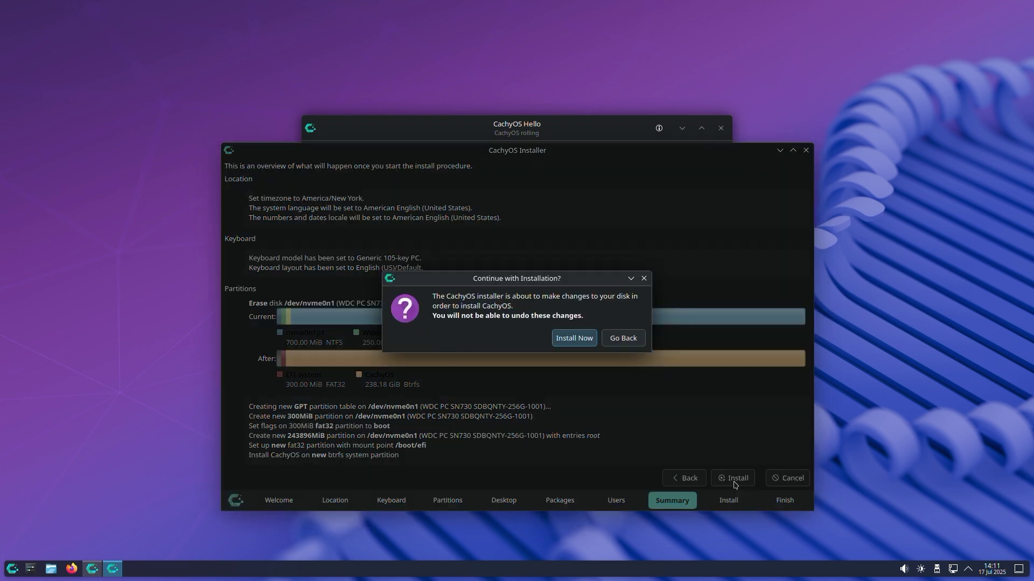
click(582, 340)
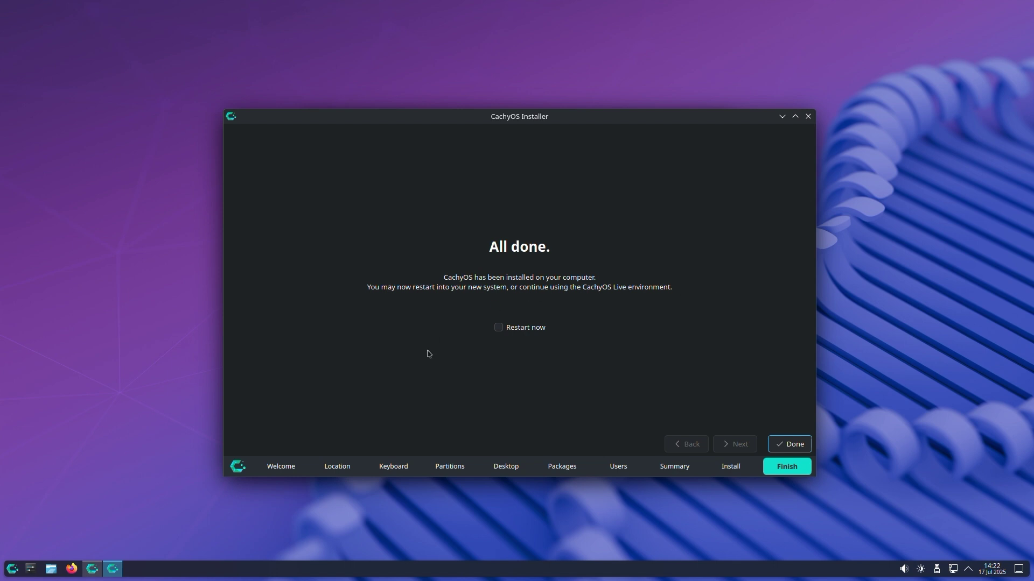
Tick Restart now and finish the installer to reboot into the installed CachyOS
click(498, 327)
click(789, 444)
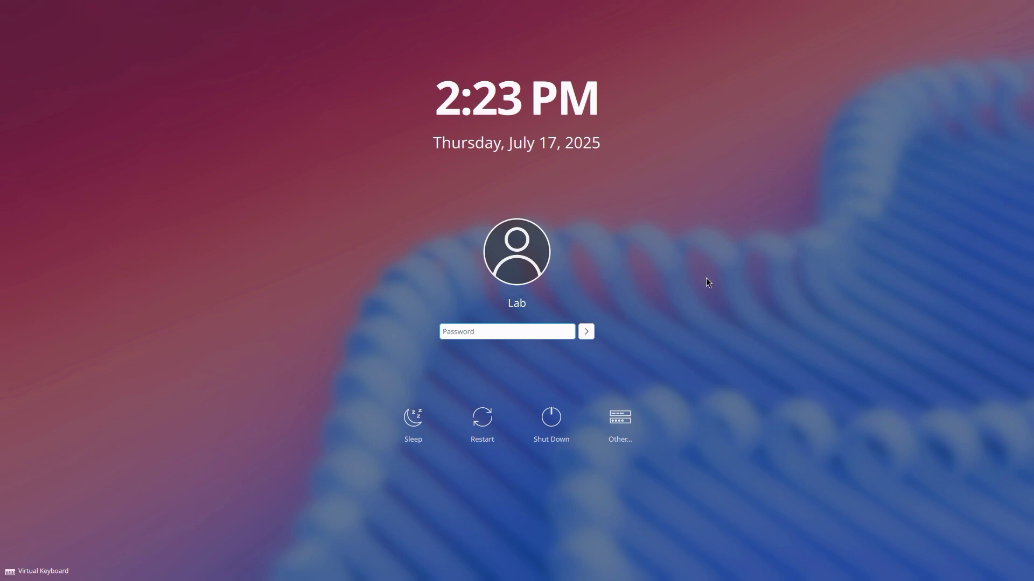
Log in with the account password, disable and close CachyOS Hello, and open the application launcher
text(**********)
key(Return)
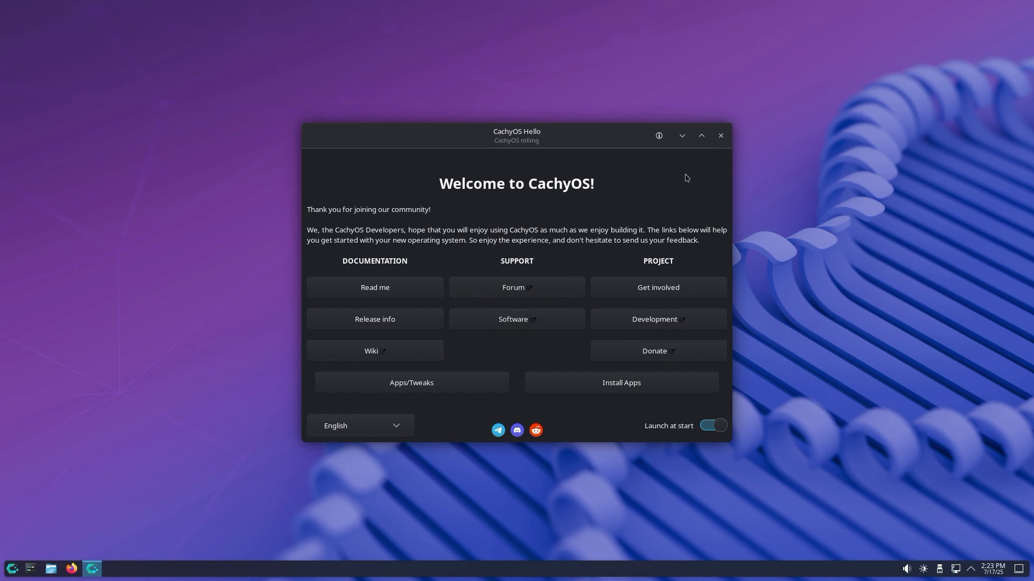
click(713, 426)
click(721, 136)
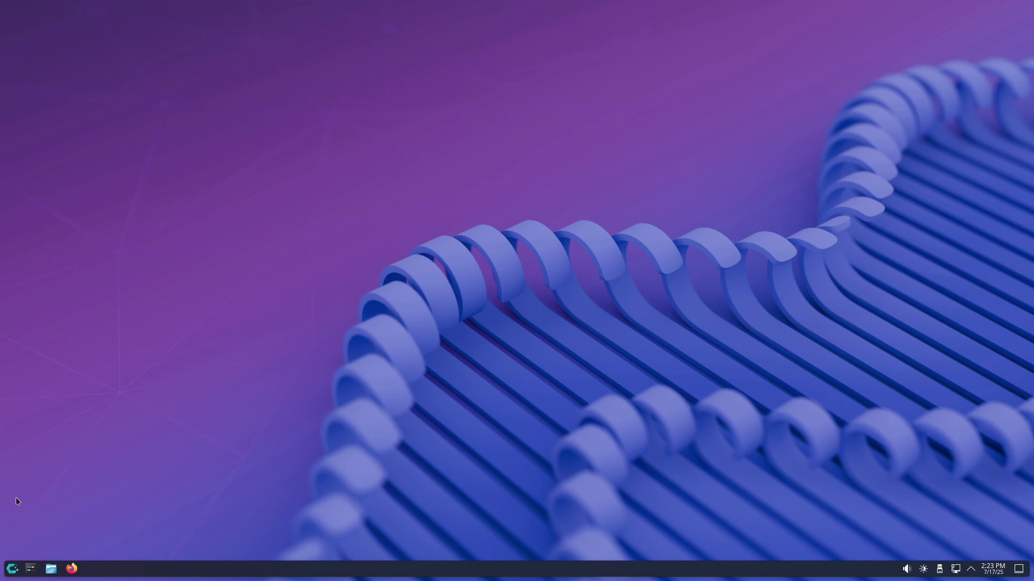
click(12, 569)
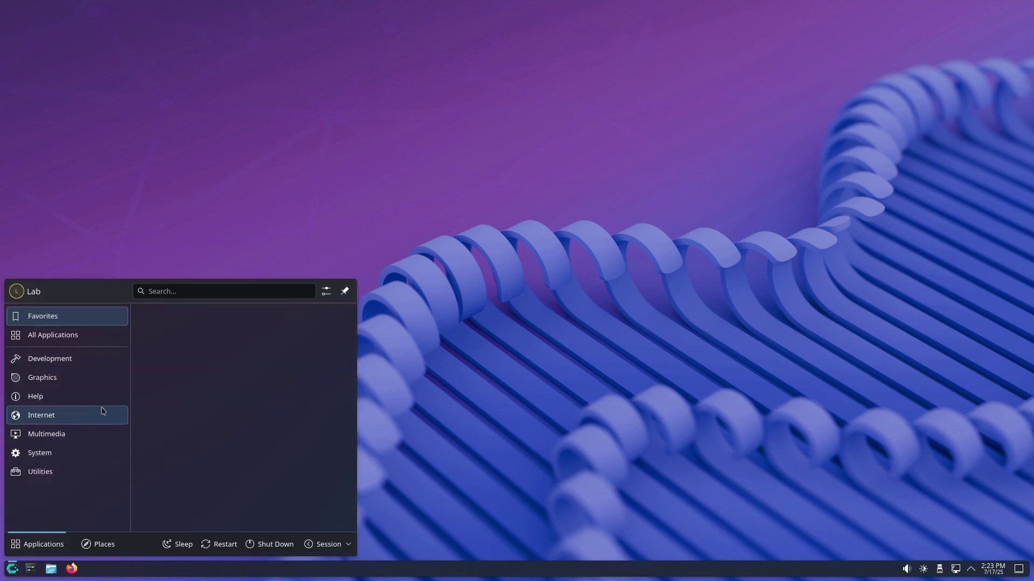